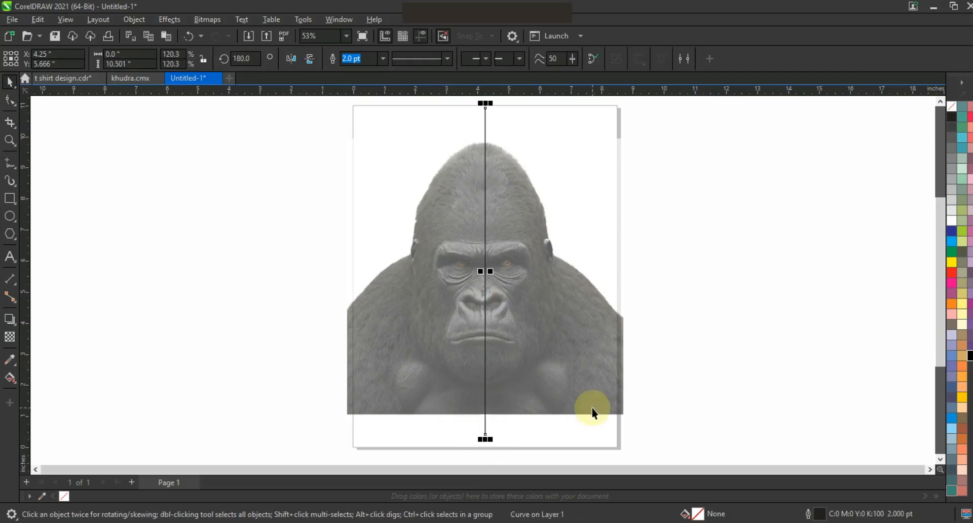
# Step: Set the default outline colour to red and pick the Freehand tool for tracing around the gorilla's mouth
pyautogui.click(10, 140)
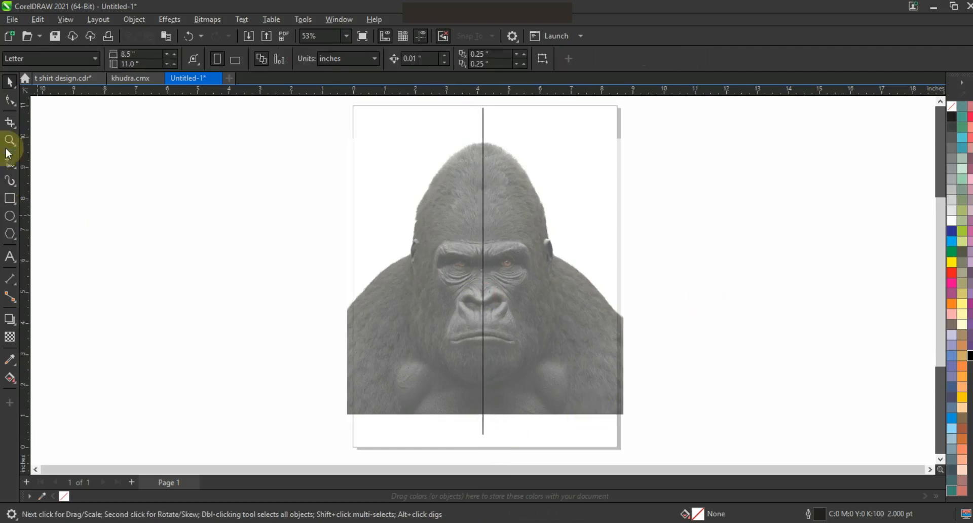
pyautogui.moveTo(370, 206); pyautogui.dragTo(537, 366)
pyautogui.moveTo(294, 226); pyautogui.dragTo(612, 442)
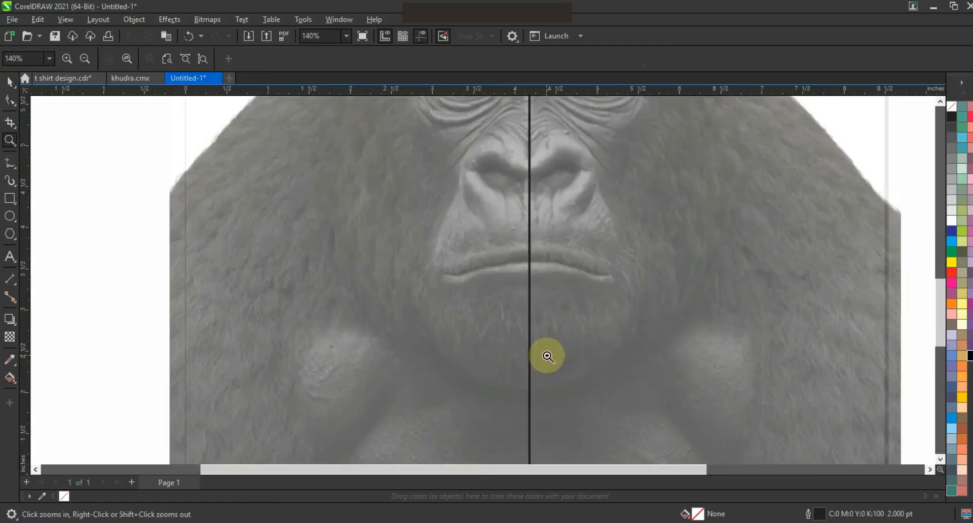
pyautogui.moveTo(304, 192); pyautogui.dragTo(658, 439)
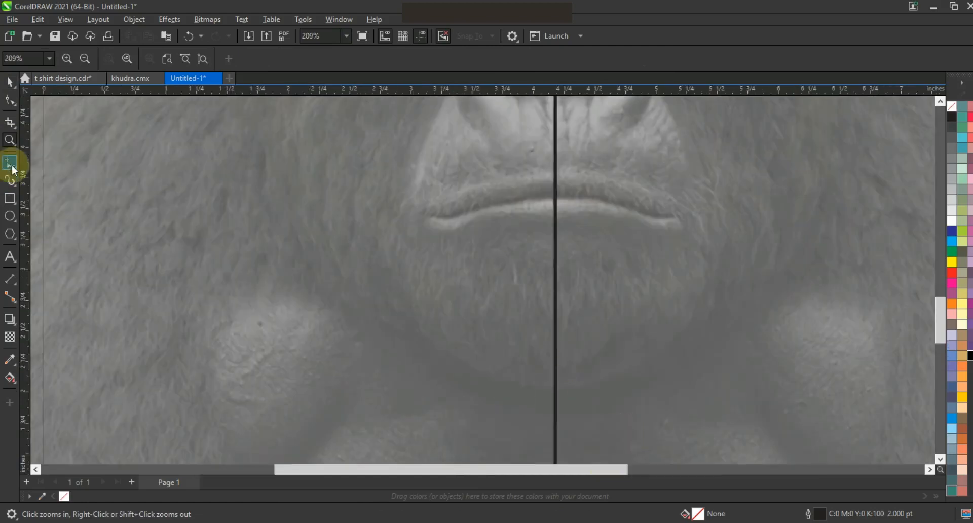
pyautogui.click(10, 163)
pyautogui.rightClick(951, 272)
pyautogui.click(868, 279)
pyautogui.click(503, 355)
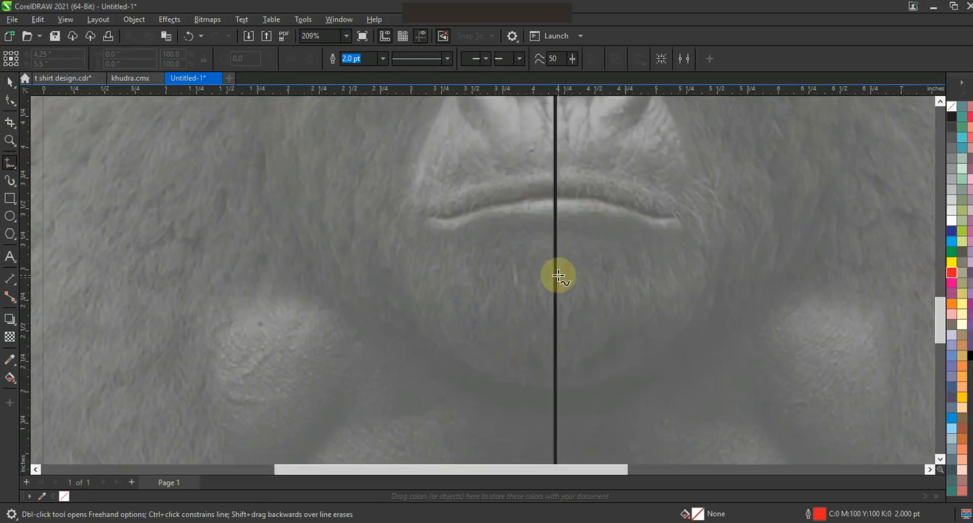
# Step: Trace half of the mouth line from the centre line outward with straight segments, adding jagged hair strokes below the lip
pyautogui.click(551, 199)
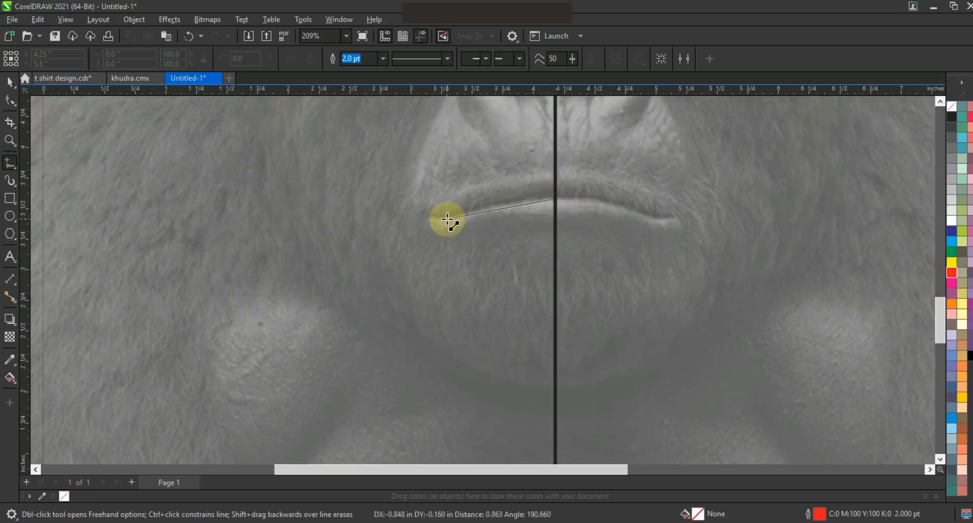
pyautogui.click(447, 218)
pyautogui.click(403, 205)
pyautogui.click(494, 220)
pyautogui.click(469, 226)
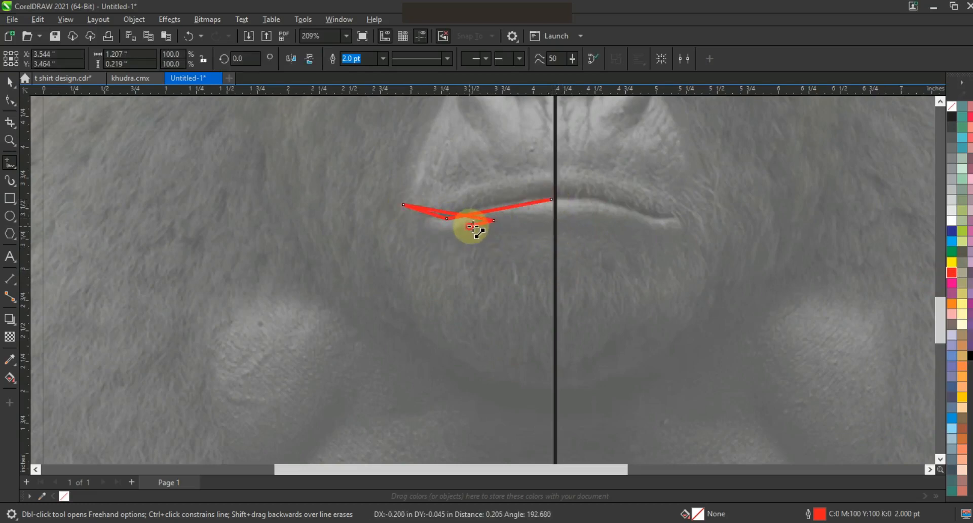
pyautogui.click(546, 222)
pyautogui.click(535, 233)
pyautogui.click(481, 239)
pyautogui.click(457, 256)
pyautogui.click(439, 261)
pyautogui.click(418, 257)
# Step: Continue the outline as zigzag hair strokes down the chin to a point on the centre line and close it at the lip
pyautogui.click(455, 313)
pyautogui.click(470, 324)
pyautogui.click(458, 271)
pyautogui.click(485, 334)
pyautogui.click(479, 277)
pyautogui.click(500, 351)
pyautogui.click(497, 305)
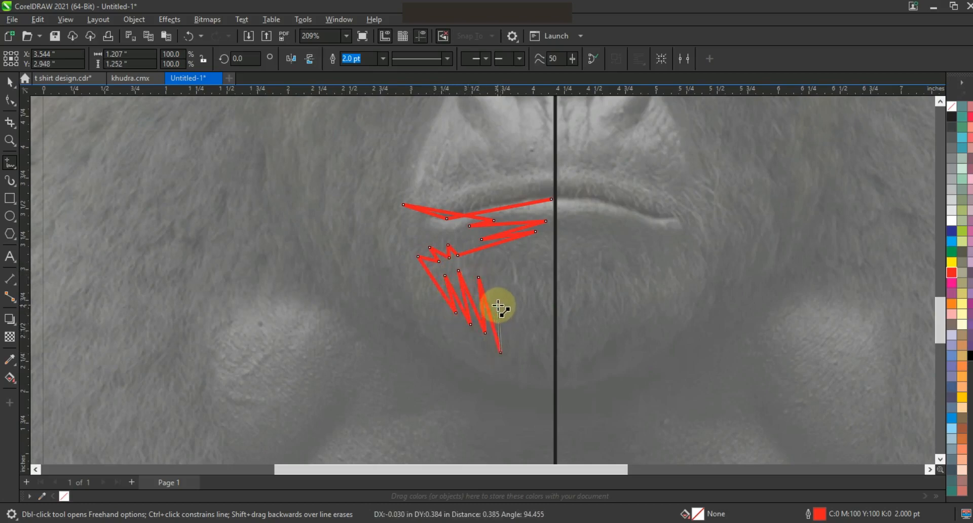
pyautogui.click(523, 363)
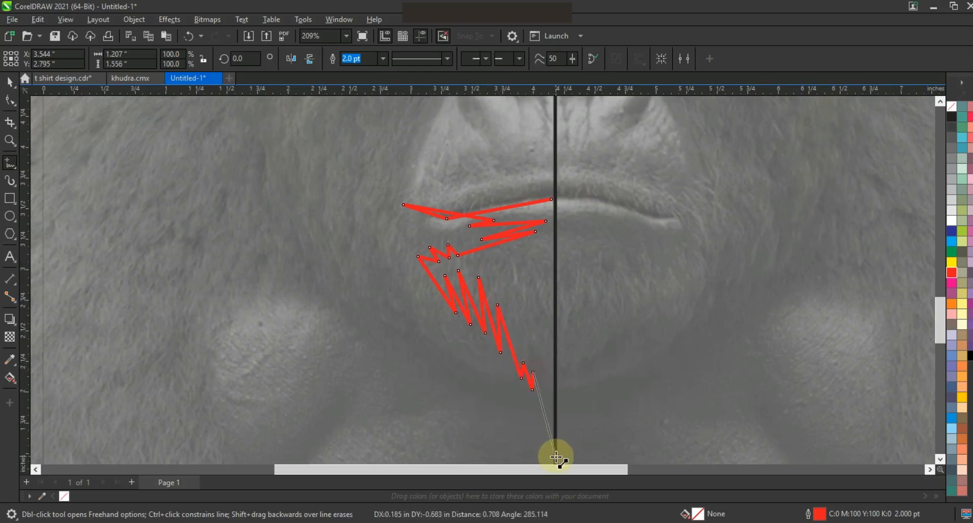
pyautogui.click(555, 432)
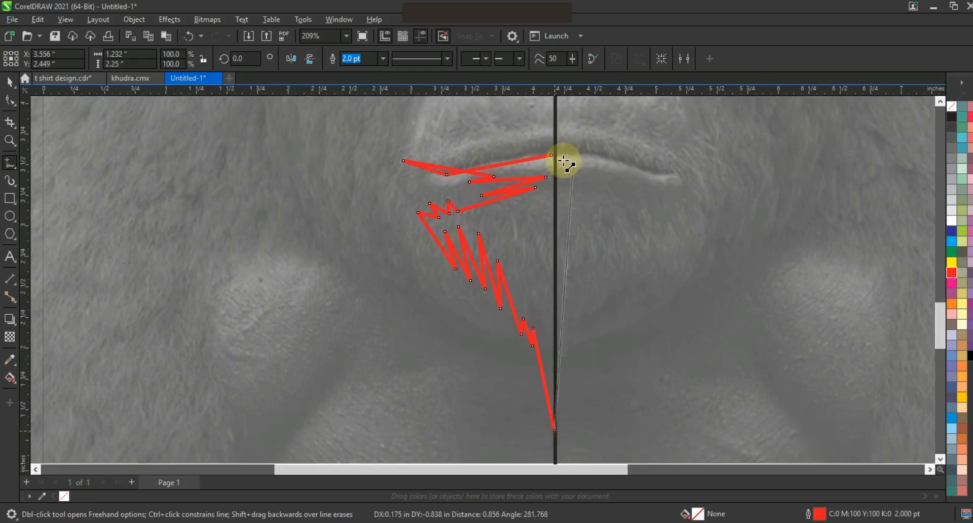
pyautogui.click(552, 155)
# Step: Convert all segments of the closed beard outline to curves
pyautogui.click(10, 99)
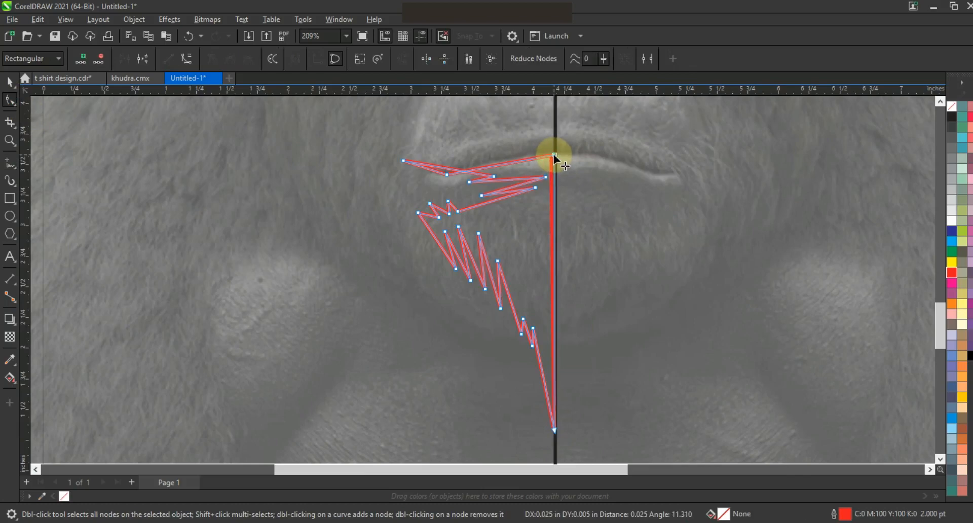
pyautogui.moveTo(593, 141); pyautogui.dragTo(328, 431)
pyautogui.click(185, 60)
# Step: Bend the upper and lower lip segments of the outline to follow the gorilla's mouth
pyautogui.click(10, 140)
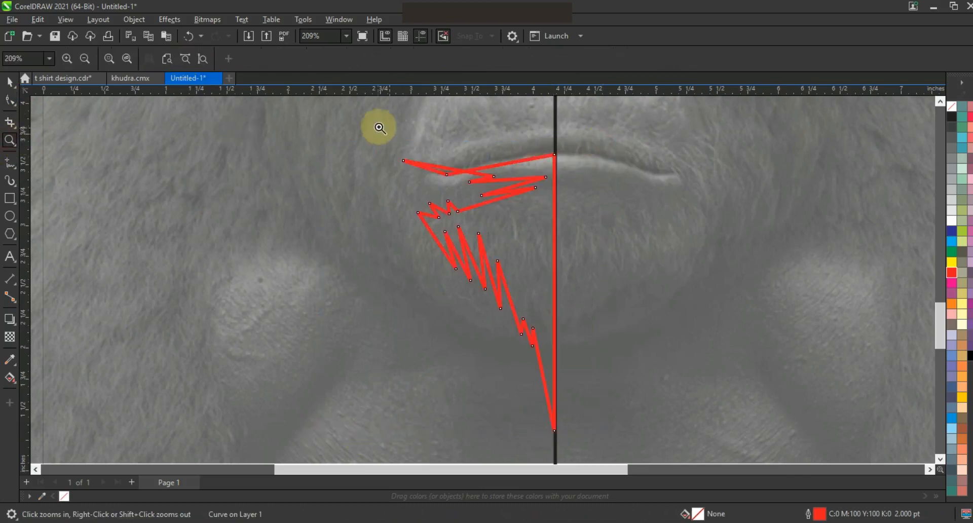
pyautogui.moveTo(390, 127); pyautogui.dragTo(621, 254)
pyautogui.click(9, 100)
pyautogui.moveTo(523, 196); pyautogui.dragTo(445, 198)
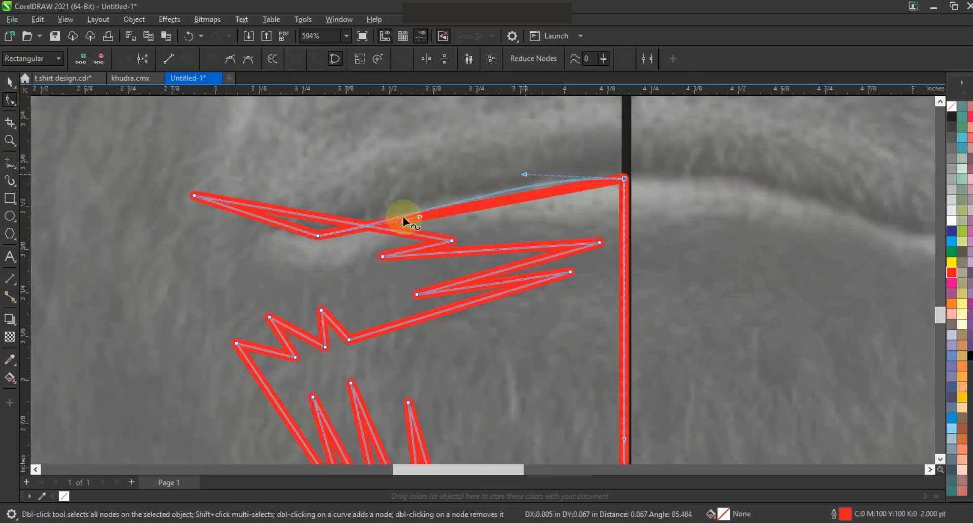
pyautogui.moveTo(254, 215); pyautogui.dragTo(263, 255)
pyautogui.moveTo(382, 256); pyautogui.dragTo(382, 271)
# Step: Curve the hair strokes just below the lip and adjust their tip nodes
pyautogui.moveTo(429, 245); pyautogui.dragTo(436, 251)
pyautogui.moveTo(527, 251); pyautogui.dragTo(502, 275)
pyautogui.moveTo(570, 271); pyautogui.dragTo(571, 269)
pyautogui.moveTo(416, 294); pyautogui.dragTo(413, 292)
pyautogui.click(267, 391)
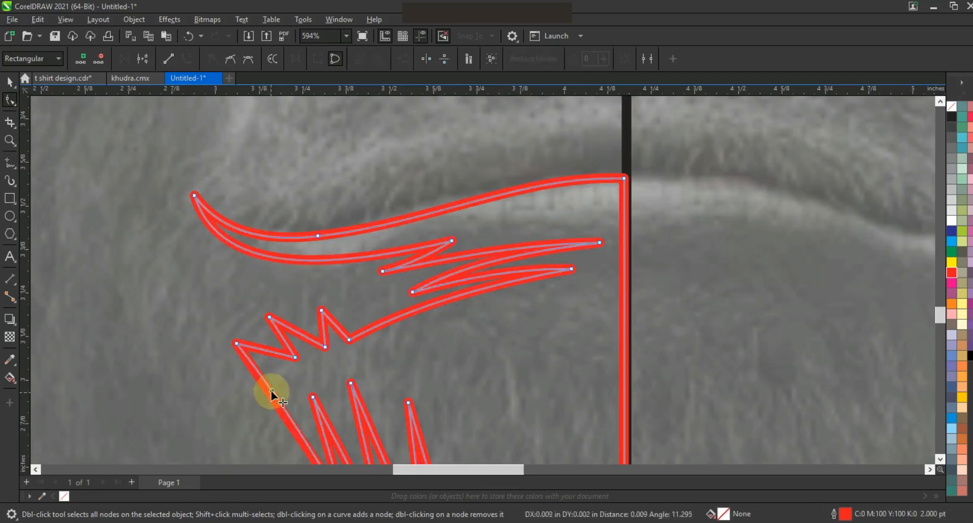
pyautogui.moveTo(281, 337); pyautogui.dragTo(302, 330)
# Step: Change the beard half's outline colour to black (K100)
pyautogui.click(10, 82)
pyautogui.rightClick(953, 117)
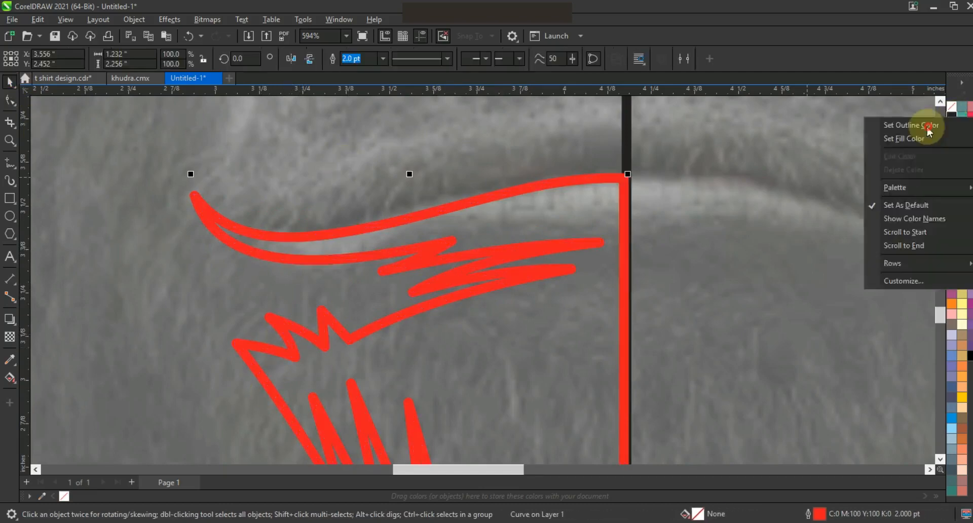
pyautogui.click(927, 126)
# Step: Curve the hair strokes along the chin down to the beard's pointed tip on the centre line
pyautogui.scroll(-2, 363, 167)
pyautogui.click(10, 101)
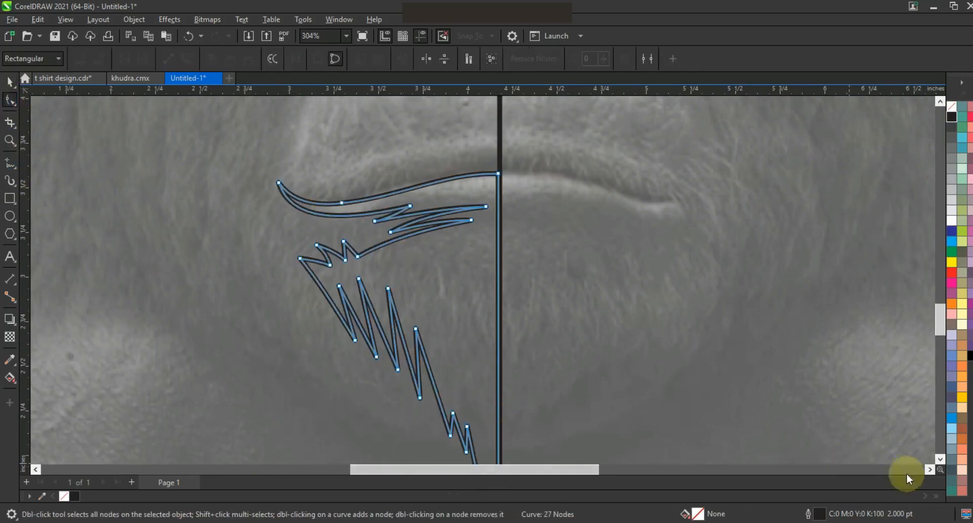
pyautogui.click(940, 459)
pyautogui.moveTo(337, 246); pyautogui.dragTo(357, 253)
pyautogui.moveTo(369, 251); pyautogui.dragTo(391, 267)
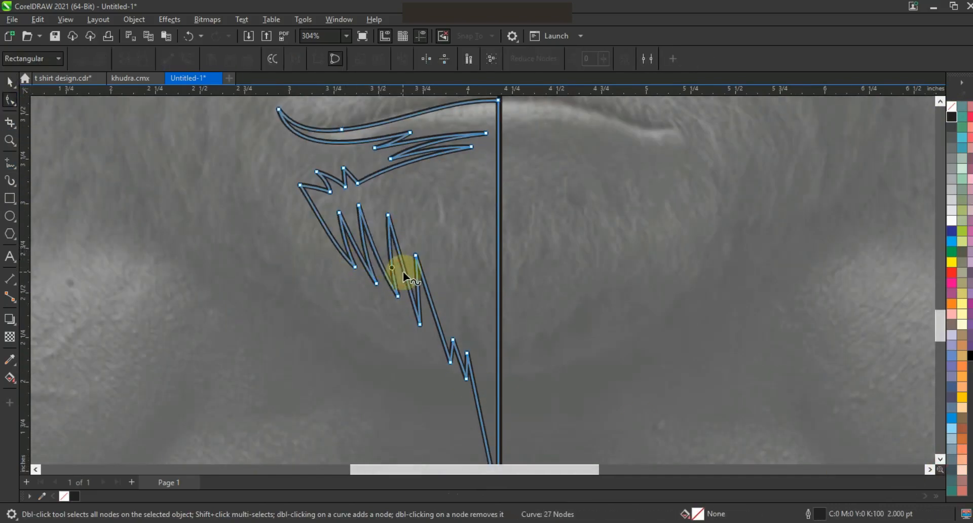
pyautogui.moveTo(431, 310); pyautogui.dragTo(429, 312)
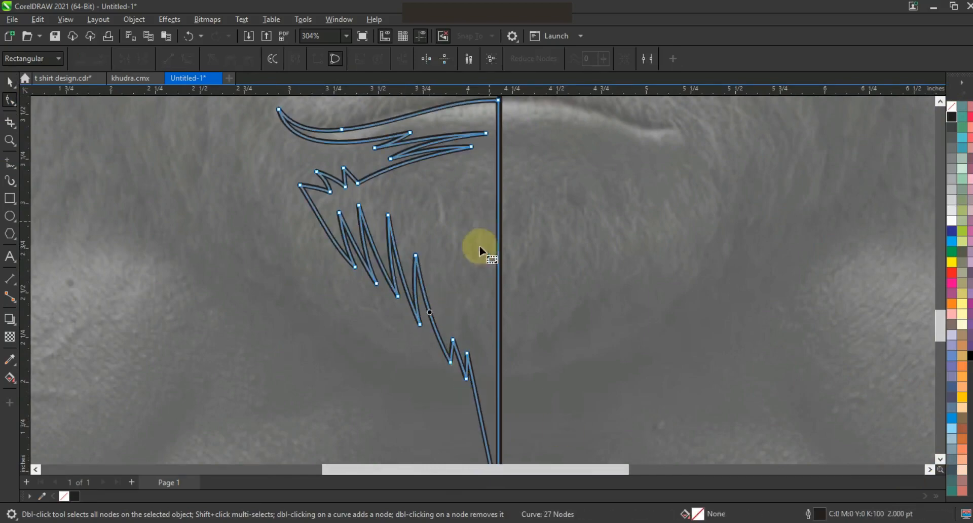
pyautogui.scroll(-1, 480, 247)
pyautogui.click(493, 445)
pyautogui.moveTo(477, 366); pyautogui.dragTo(475, 370)
pyautogui.moveTo(485, 407); pyautogui.dragTo(485, 416)
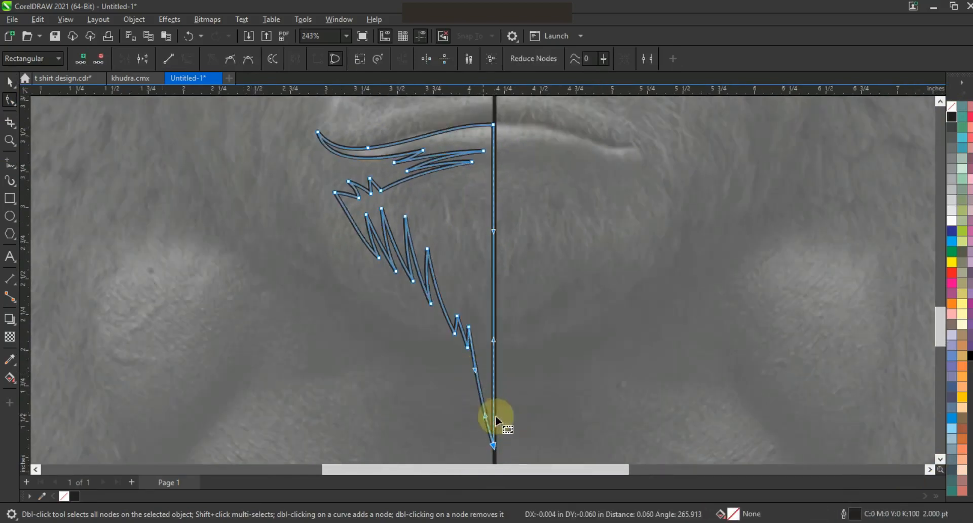
# Step: Weld a mirrored copy of the beard half to the original across the centre line and fill the merged shape with black
pyautogui.click(9, 81)
pyautogui.moveTo(314, 285); pyautogui.dragTo(555, 284)
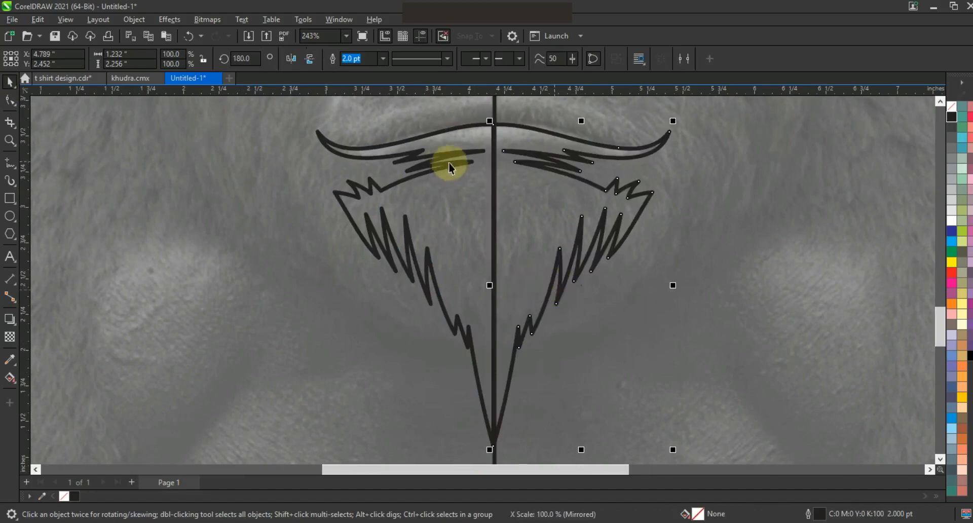
pyautogui.keyDown('shift'); pyautogui.click(450, 165); pyautogui.keyUp('shift')
pyautogui.click(363, 62)
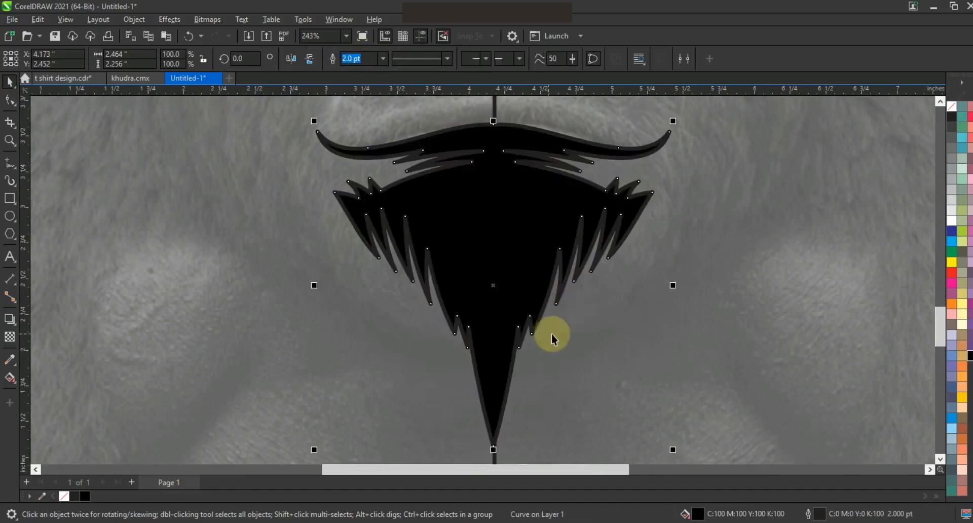
# Step: Remove the outline from the black beard shape
pyautogui.scroll(-4, 554, 332)
pyautogui.click(633, 314)
pyautogui.scroll(-2, 658, 299)
pyautogui.click(741, 282)
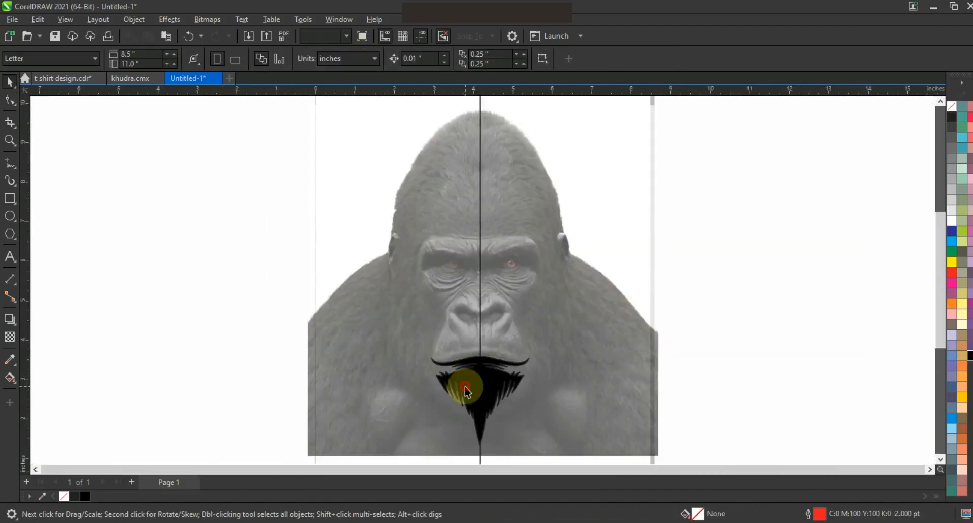
pyautogui.click(467, 391)
pyautogui.click(733, 294)
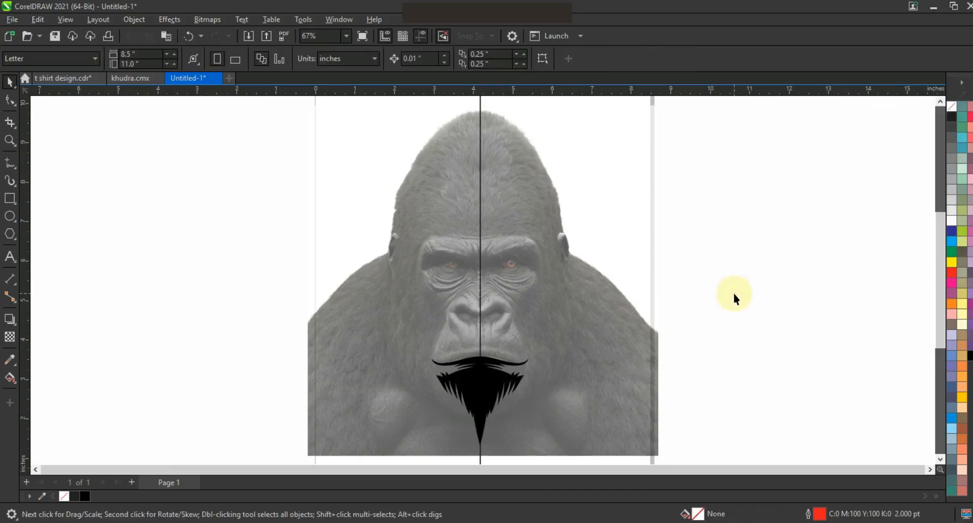
# Step: Trace half of the upper lip's edge with the Freehand tool and start the spiky hair strokes up the side of the muzzle
pyautogui.click(9, 140)
pyautogui.moveTo(373, 250); pyautogui.dragTo(571, 396)
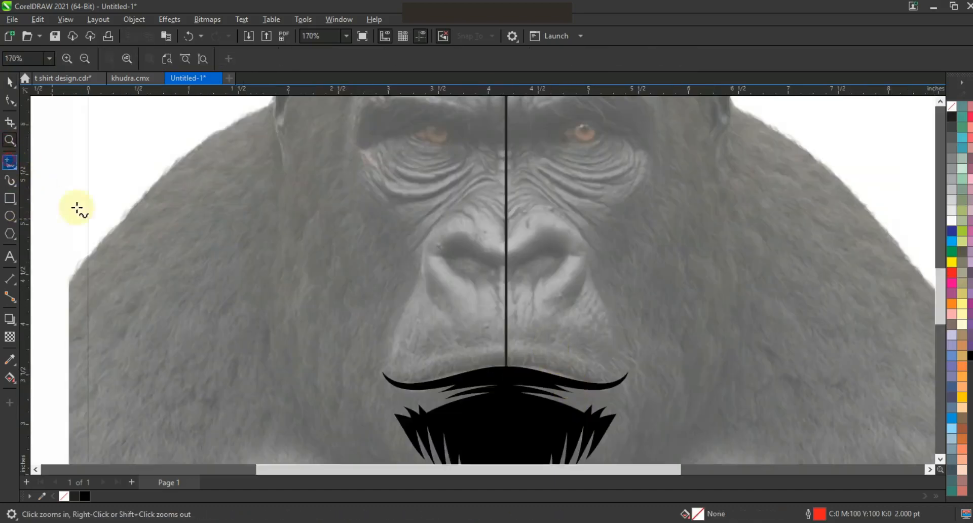
pyautogui.click(10, 162)
pyautogui.click(501, 351)
pyautogui.doubleClick(400, 376)
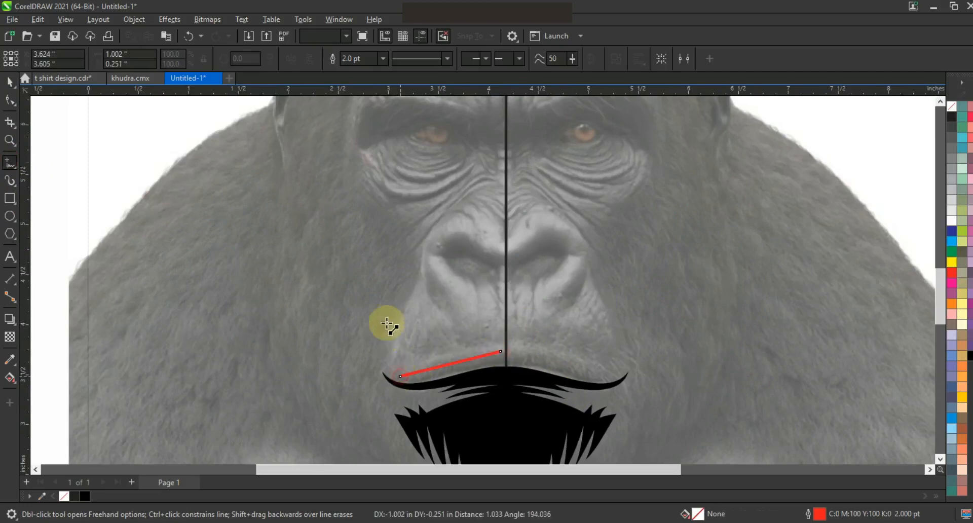
pyautogui.doubleClick(376, 305)
pyautogui.doubleClick(398, 341)
pyautogui.doubleClick(388, 285)
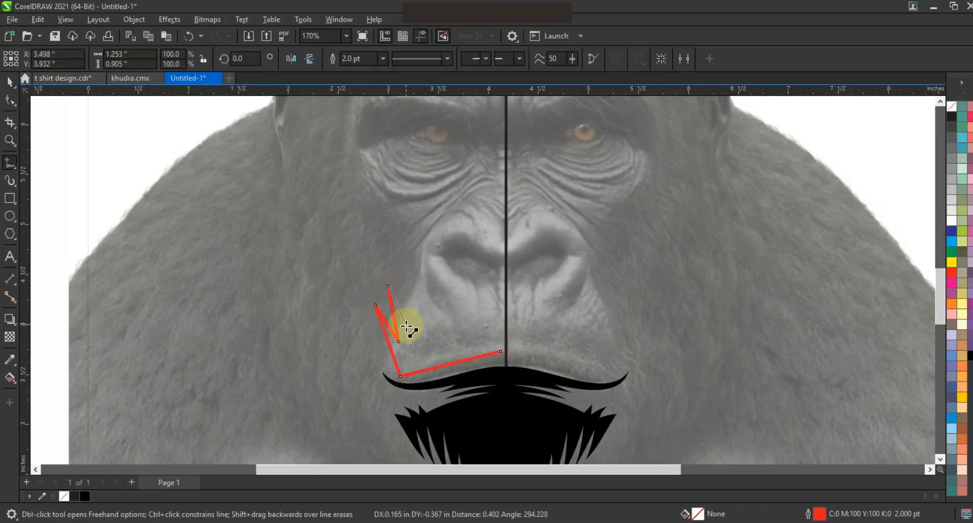
pyautogui.doubleClick(410, 325)
pyautogui.doubleClick(397, 266)
# Step: Finish the muzzle outline with taller spikes and the contour under the nostril, closing it along the centre line
pyautogui.doubleClick(426, 308)
pyautogui.doubleClick(406, 237)
pyautogui.doubleClick(439, 303)
pyautogui.doubleClick(439, 250)
pyautogui.doubleClick(480, 297)
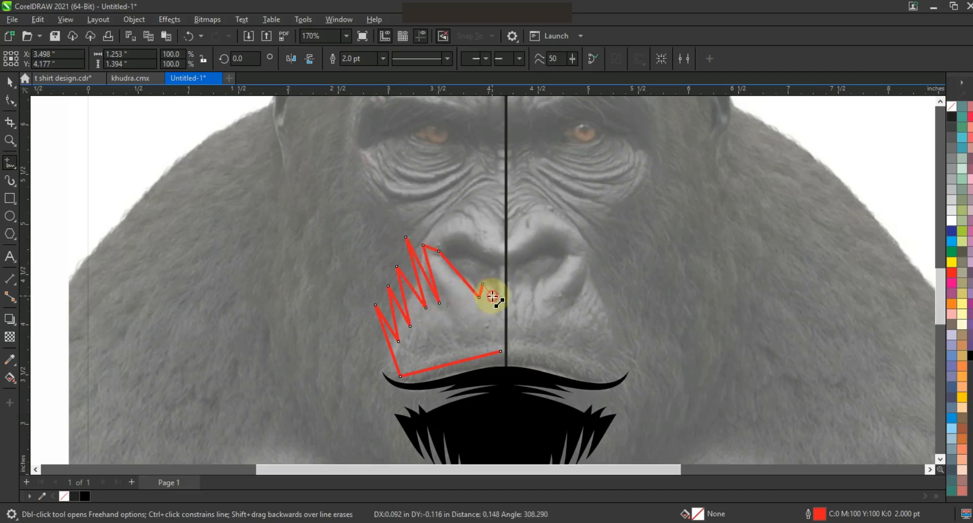
pyautogui.doubleClick(505, 257)
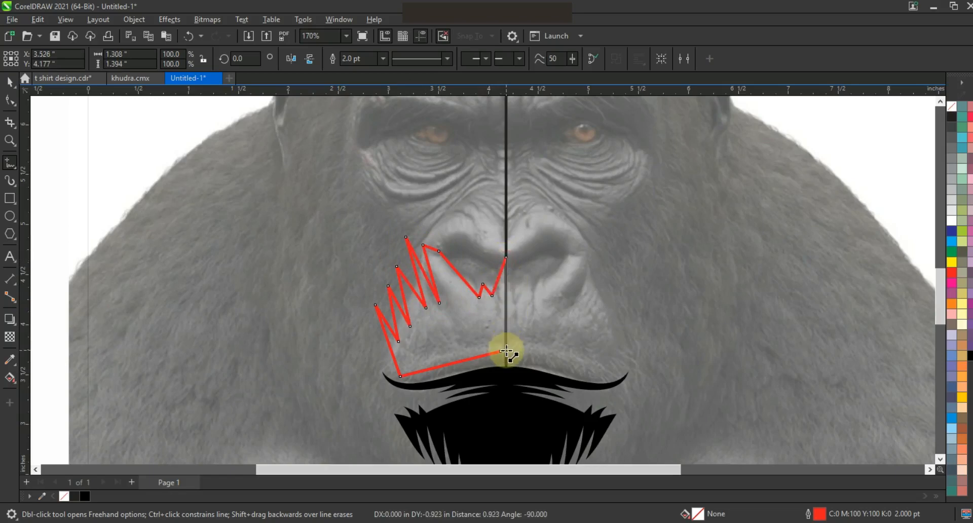
pyautogui.click(506, 351)
# Step: Set the muzzle half's outline colour to black and convert all its segments to curves
pyautogui.click(9, 100)
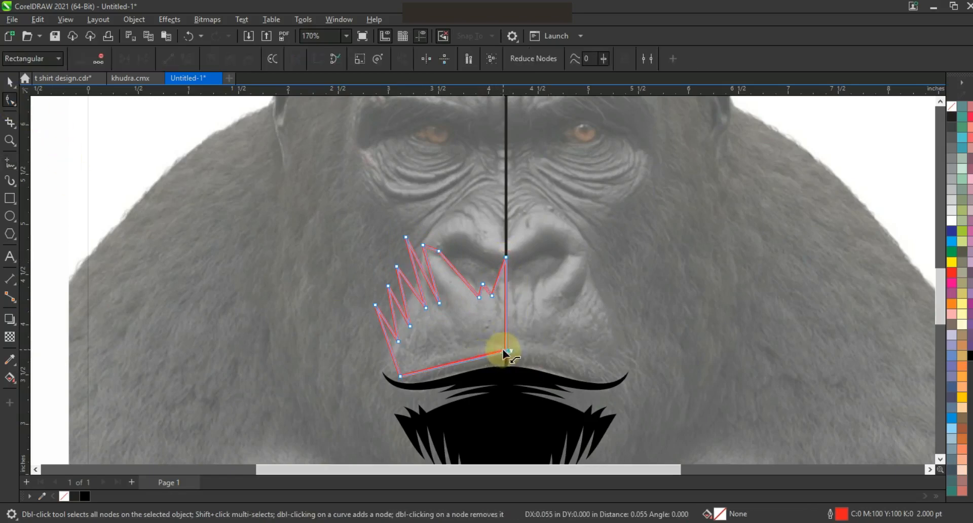
pyautogui.rightClick(952, 116)
pyautogui.click(10, 140)
pyautogui.click(507, 335)
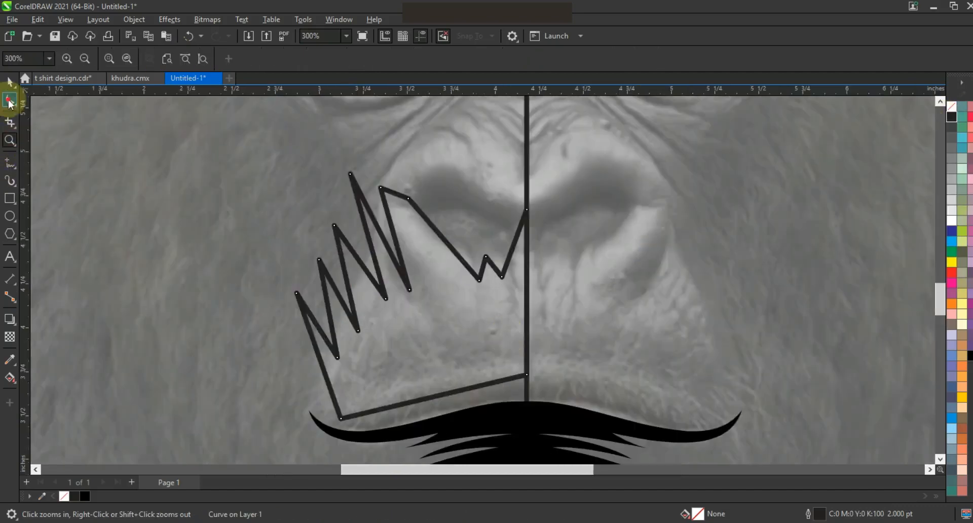
pyautogui.click(10, 99)
pyautogui.click(169, 58)
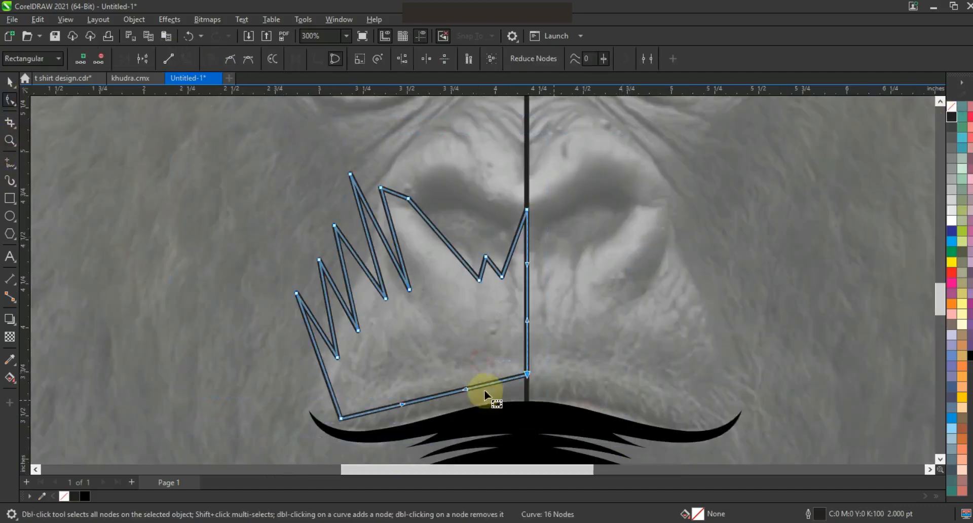
# Step: Bend the muzzle outline's lip edge and side hair spikes into smooth curves
pyautogui.moveTo(466, 389); pyautogui.dragTo(461, 374)
pyautogui.moveTo(403, 404); pyautogui.dragTo(403, 410)
pyautogui.moveTo(327, 379); pyautogui.dragTo(305, 420)
pyautogui.click(317, 334)
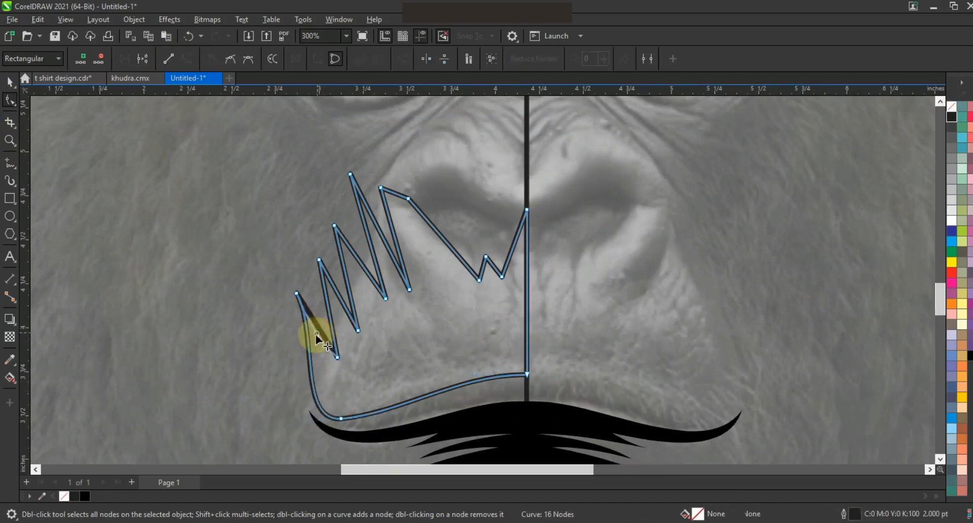
pyautogui.moveTo(309, 319); pyautogui.dragTo(367, 270)
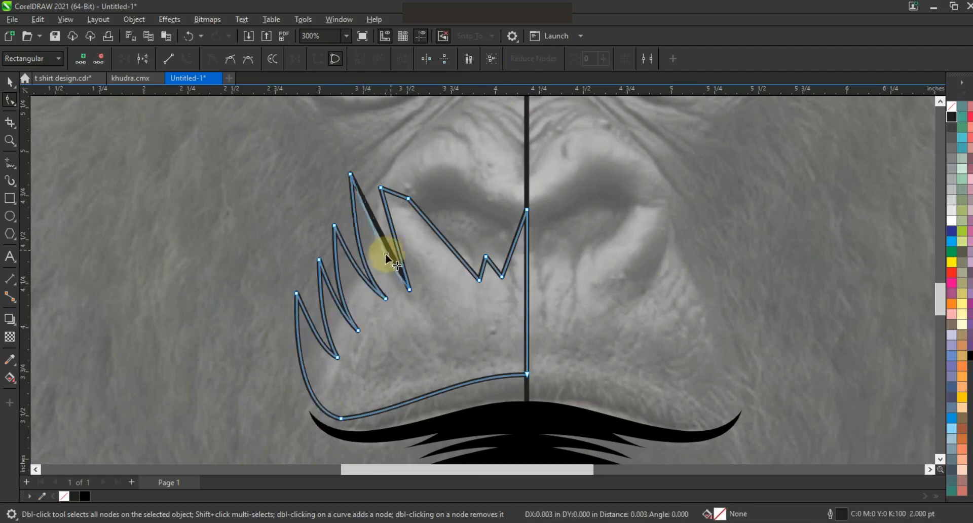
pyautogui.moveTo(395, 238); pyautogui.dragTo(387, 242)
# Step: Curve the segments around and beneath the nostril and adjust the small spikes beside the centre line
pyautogui.moveTo(389, 191); pyautogui.dragTo(403, 182)
pyautogui.moveTo(435, 231)
pyautogui.mouseDown()
pyautogui.moveTo(404, 233)
pyautogui.moveTo(421, 230)
pyautogui.mouseUp()
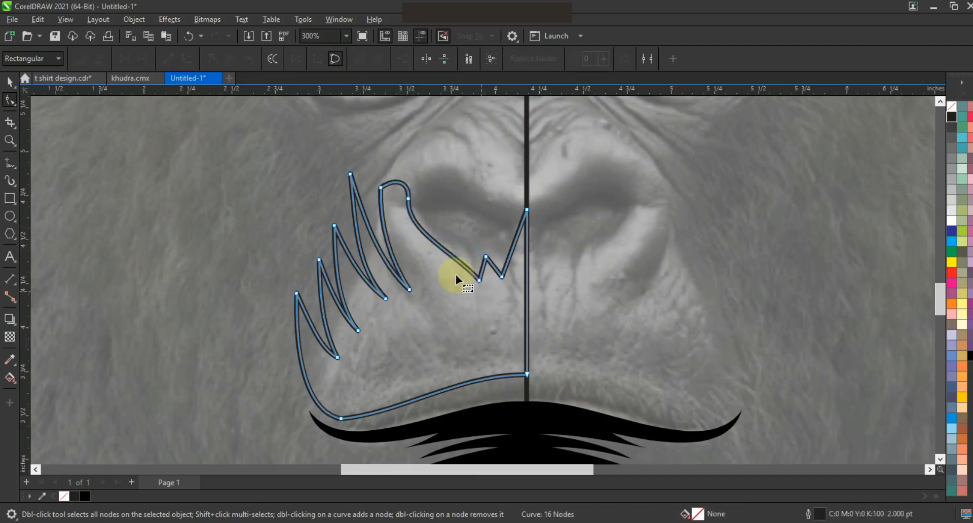
pyautogui.moveTo(448, 271); pyautogui.dragTo(447, 270)
pyautogui.moveTo(386, 229); pyautogui.dragTo(380, 223)
pyautogui.moveTo(514, 242); pyautogui.dragTo(510, 233)
pyautogui.moveTo(502, 277); pyautogui.dragTo(505, 277)
pyautogui.moveTo(482, 270); pyautogui.dragTo(484, 274)
# Step: Weld a mirrored copy of the muzzle half to the original across the centre line and fill the merged shape with black
pyautogui.click(10, 87)
pyautogui.rightClick(566, 306)
pyautogui.moveTo(293, 297); pyautogui.dragTo(566, 306)
pyautogui.keyDown('shift'); pyautogui.click(506, 376); pyautogui.keyUp('shift')
pyautogui.click(357, 59)
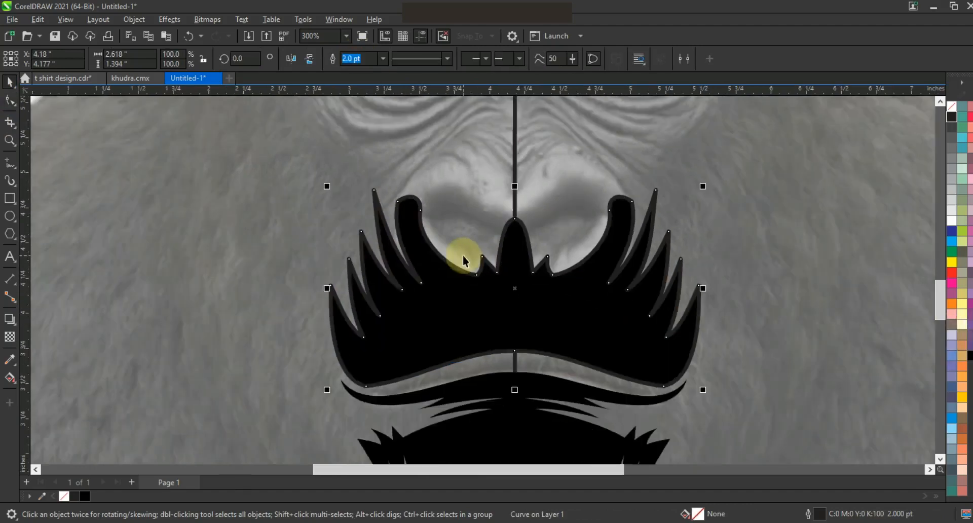
# Step: Select the muzzle and beard shapes together and remove their outlines
pyautogui.scroll(-5, 527, 256)
pyautogui.keyDown('shift'); pyautogui.click(522, 329); pyautogui.keyUp('shift')
pyautogui.rightClick(951, 105)
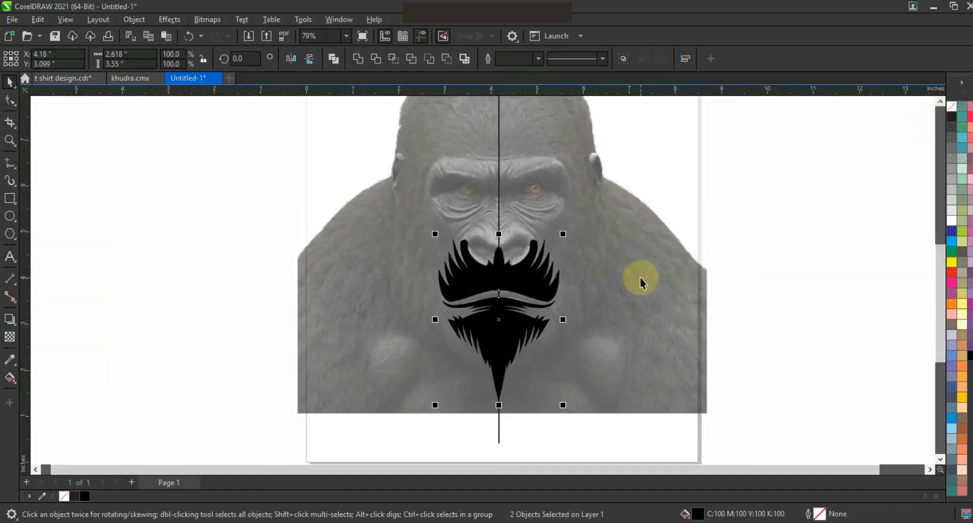
# Step: Set the default outline colour for new curves to black, ready to trace the eye and nose area
pyautogui.keyDown('shift'); pyautogui.click(580, 299); pyautogui.keyUp('shift')
pyautogui.hotkey('shift', 'F2')
pyautogui.click(725, 266)
pyautogui.click(9, 142)
pyautogui.moveTo(357, 195)
pyautogui.mouseDown()
pyautogui.moveTo(427, 252)
pyautogui.moveTo(626, 360)
pyautogui.mouseUp()
pyautogui.moveTo(245, 187); pyautogui.dragTo(658, 418)
pyautogui.click(10, 162)
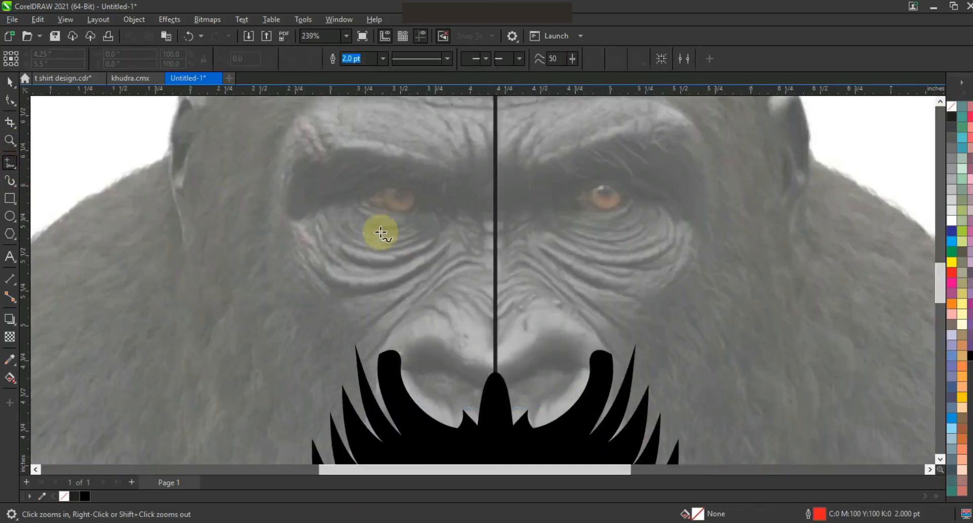
pyautogui.rightClick(969, 354)
pyautogui.click(892, 188)
pyautogui.click(509, 350)
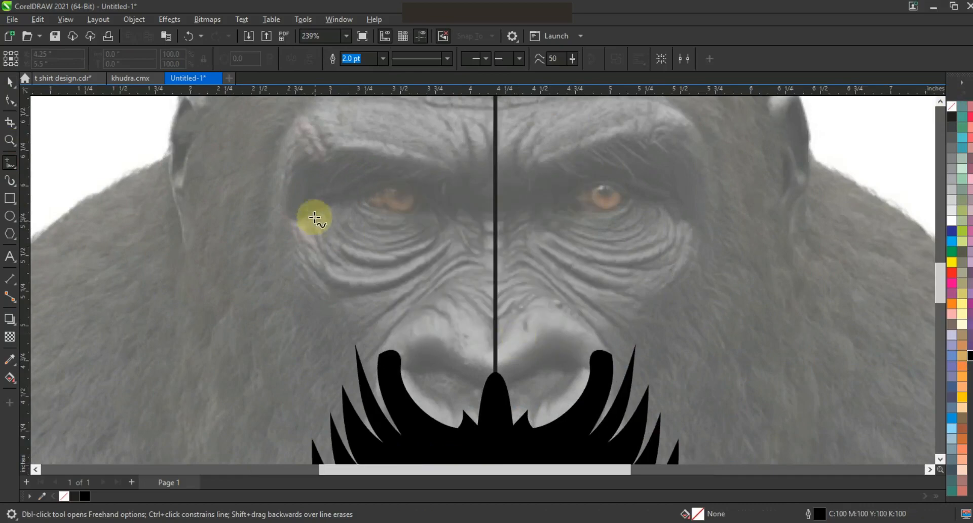
# Step: Trace straight-line zigzag spikes along the wrinkles beneath the gorilla's left-hand eye, down to the outer corner of the eye bag
pyautogui.click(355, 201)
pyautogui.click(412, 209)
pyautogui.doubleClick(348, 209)
pyautogui.doubleClick(407, 225)
pyautogui.doubleClick(339, 218)
pyautogui.doubleClick(368, 239)
pyautogui.doubleClick(323, 220)
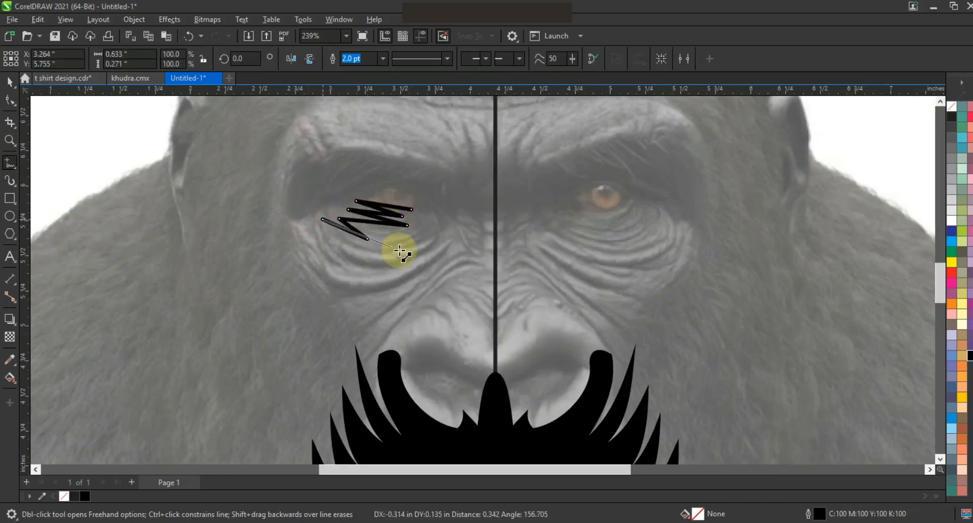
pyautogui.doubleClick(400, 250)
pyautogui.doubleClick(310, 224)
pyautogui.doubleClick(373, 264)
pyautogui.doubleClick(295, 230)
pyautogui.doubleClick(371, 274)
pyautogui.doubleClick(299, 244)
pyautogui.doubleClick(318, 261)
pyautogui.doubleClick(289, 248)
# Step: Continue the straight-line outline through the cheek crease spikes and around the upper edge of the nostril
pyautogui.doubleClick(430, 266)
pyautogui.doubleClick(360, 312)
pyautogui.doubleClick(423, 276)
pyautogui.doubleClick(367, 327)
pyautogui.doubleClick(422, 278)
pyautogui.doubleClick(374, 347)
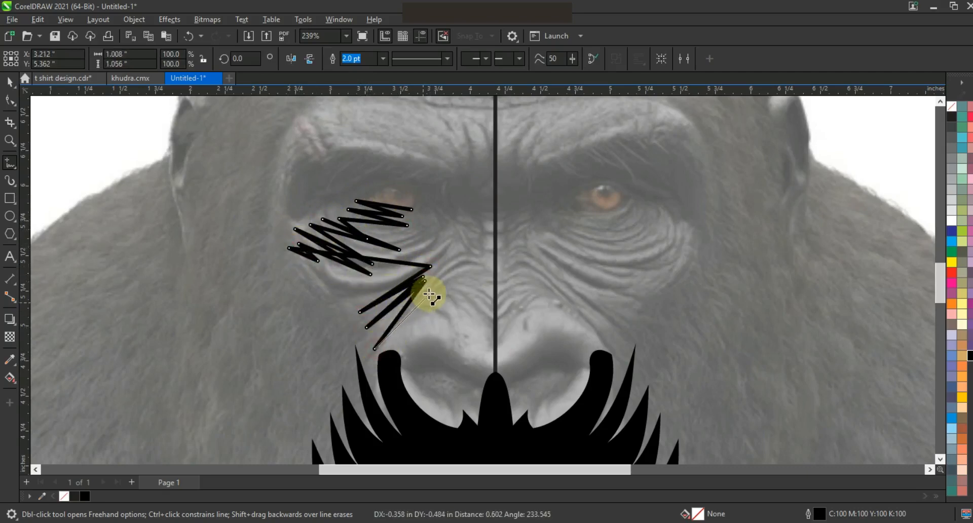
pyautogui.doubleClick(424, 307)
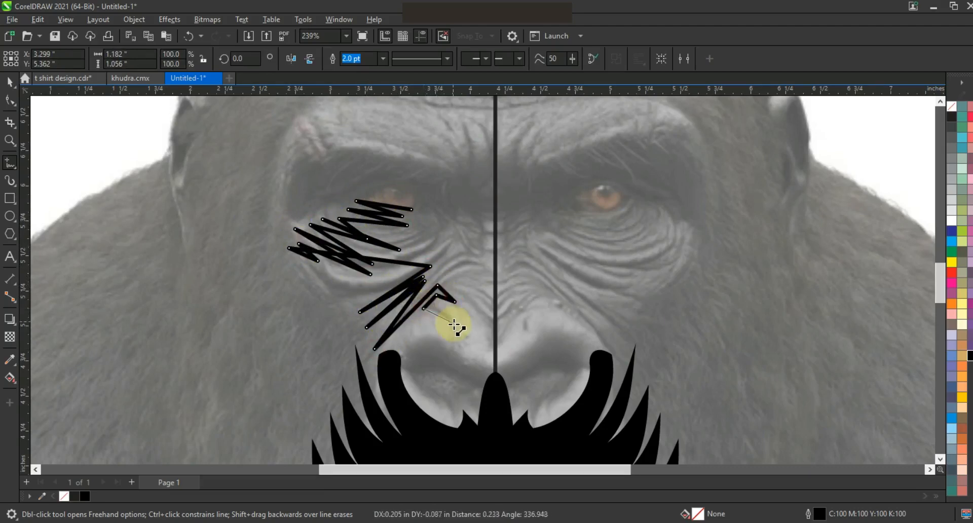
pyautogui.doubleClick(388, 343)
pyautogui.doubleClick(408, 355)
pyautogui.doubleClick(444, 340)
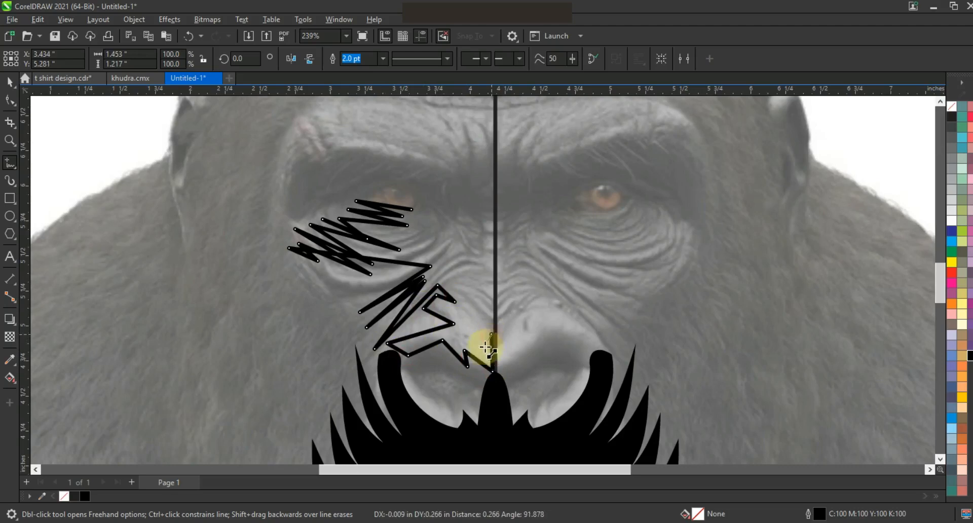
# Step: Continue along the centre line and brow spikes and close the half shape, about 1.46 by 1.31 inches
pyautogui.doubleClick(451, 285)
pyautogui.doubleClick(492, 316)
pyautogui.doubleClick(493, 213)
pyautogui.doubleClick(447, 188)
pyautogui.doubleClick(463, 210)
pyautogui.doubleClick(424, 193)
pyautogui.doubleClick(447, 219)
pyautogui.click(412, 210)
# Step: Convert all segments of the traced eye and nose half shape to curves
pyautogui.click(10, 100)
pyautogui.moveTo(98, 109); pyautogui.dragTo(566, 381)
pyautogui.click(187, 59)
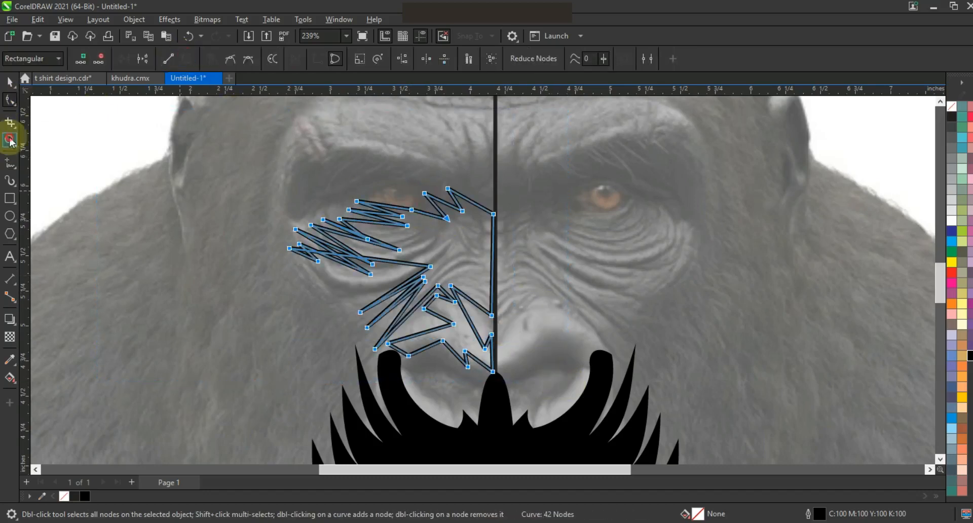
# Step: Bend the eye bag edge, the under-eye wrinkle spikes and the brow spikes into smooth curves
pyautogui.click(9, 140)
pyautogui.moveTo(241, 168); pyautogui.dragTo(663, 402)
pyautogui.click(10, 100)
pyautogui.moveTo(408, 264); pyautogui.dragTo(330, 290)
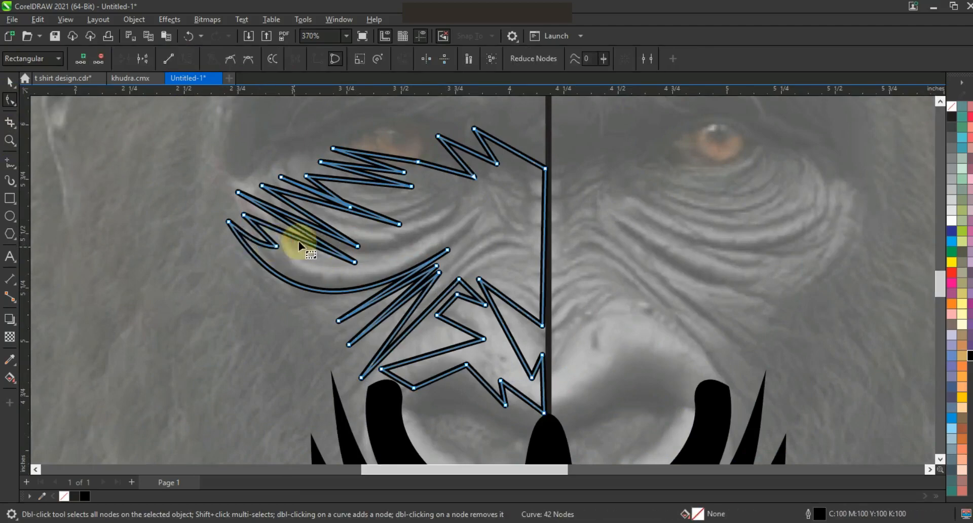
pyautogui.moveTo(300, 239); pyautogui.dragTo(298, 248)
pyautogui.moveTo(276, 246); pyautogui.dragTo(307, 227)
pyautogui.moveTo(319, 202); pyautogui.dragTo(376, 164)
pyautogui.moveTo(435, 166); pyautogui.dragTo(474, 147)
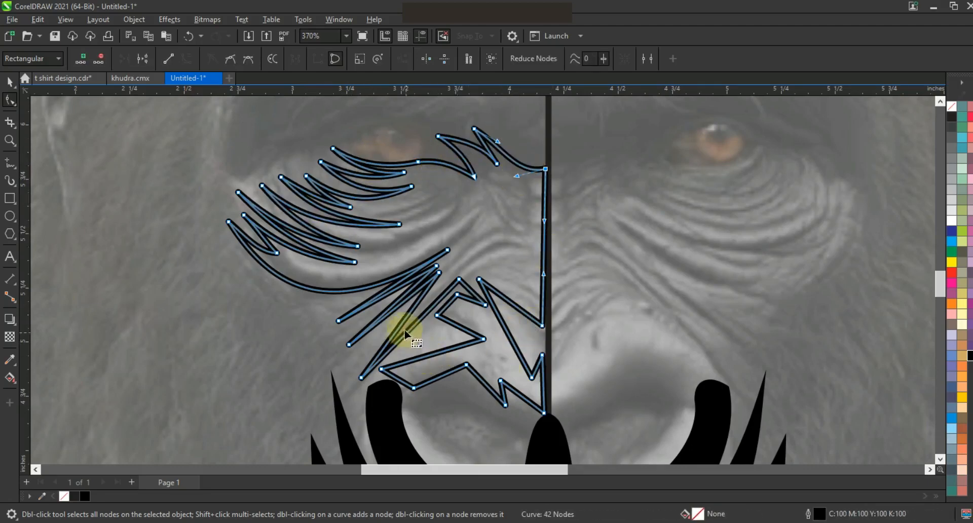
# Step: Bend the cheek crease spikes, nostril rim and nose bridge segments into smooth curves
pyautogui.moveTo(373, 301); pyautogui.dragTo(397, 380)
pyautogui.click(447, 340)
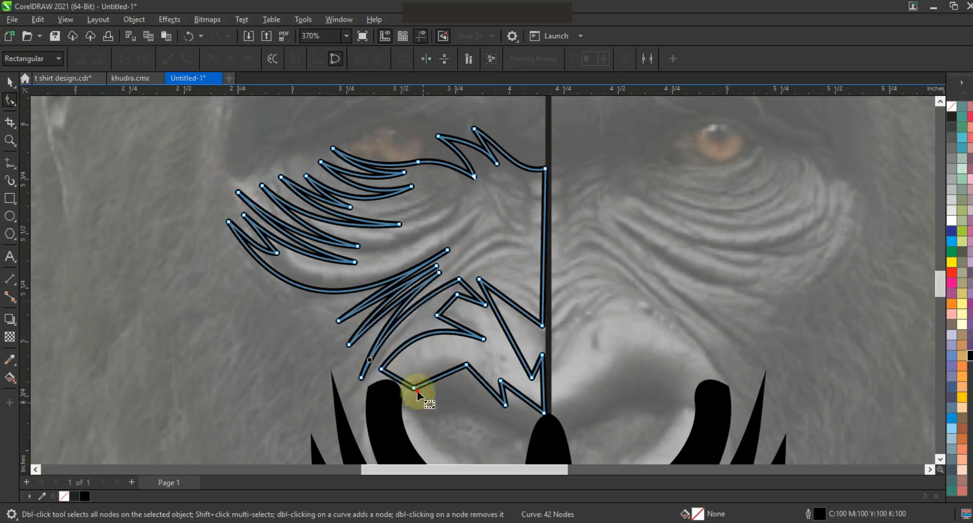
pyautogui.moveTo(399, 380); pyautogui.dragTo(520, 404)
pyautogui.moveTo(523, 360); pyautogui.dragTo(533, 346)
pyautogui.moveTo(522, 309); pyautogui.dragTo(531, 325)
# Step: Move the half shape's lower inner nodes onto the vertical centre line
pyautogui.click(542, 355)
pyautogui.moveTo(543, 413); pyautogui.dragTo(546, 412)
pyautogui.moveTo(542, 325); pyautogui.dragTo(546, 326)
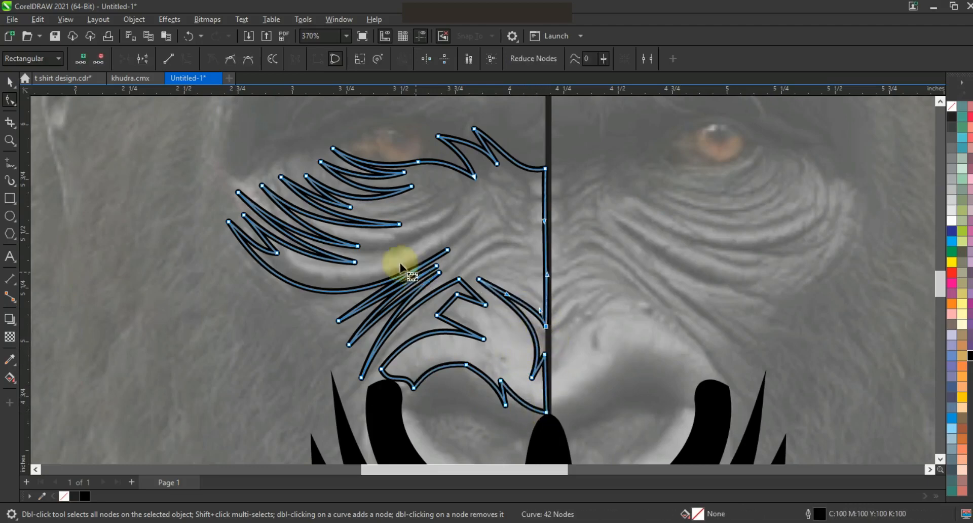
# Step: Weld a mirrored copy of the eye and nose half to the original across the centre line and fill it black
pyautogui.click(12, 84)
pyautogui.scroll(-2, 553, 267)
pyautogui.moveTo(349, 268); pyautogui.dragTo(570, 294)
pyautogui.rightClick(570, 293)
pyautogui.keyDown('shift'); pyautogui.click(540, 289); pyautogui.keyUp('shift')
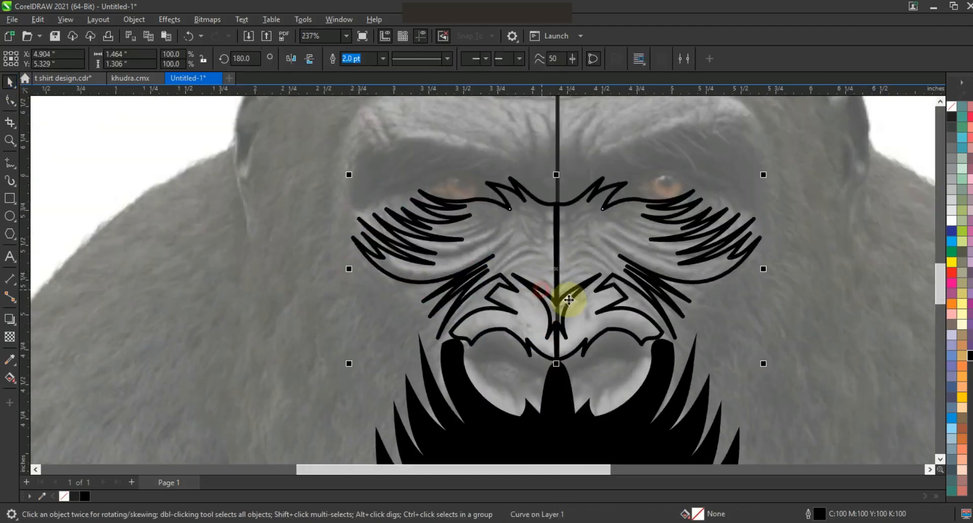
pyautogui.click(354, 59)
pyautogui.scroll(-2, 575, 253)
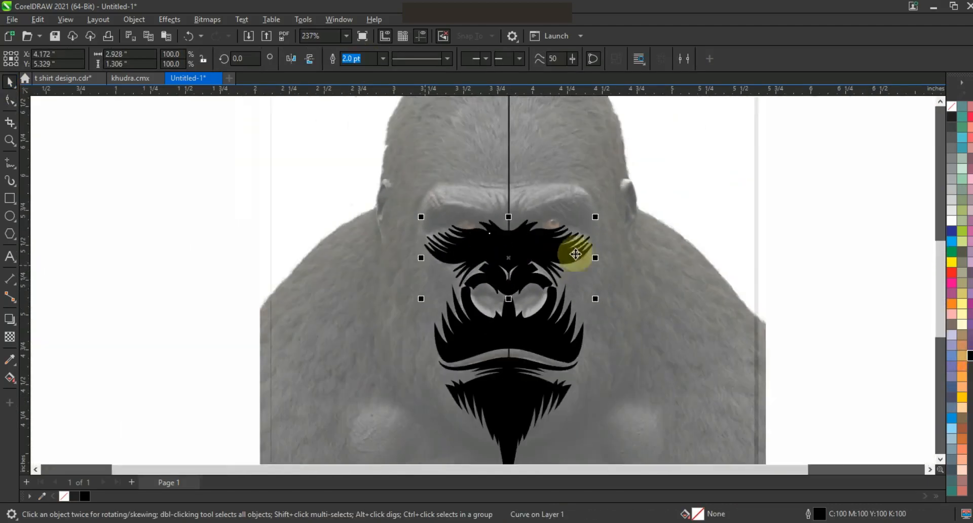
# Step: Remove the outlines from the welded eye and nose shape together with the muzzle
pyautogui.keyDown('shift'); pyautogui.click(551, 332); pyautogui.keyUp('shift')
pyautogui.rightClick(951, 107)
pyautogui.click(907, 118)
pyautogui.press('Escape')
pyautogui.scroll(-1, 463, 259)
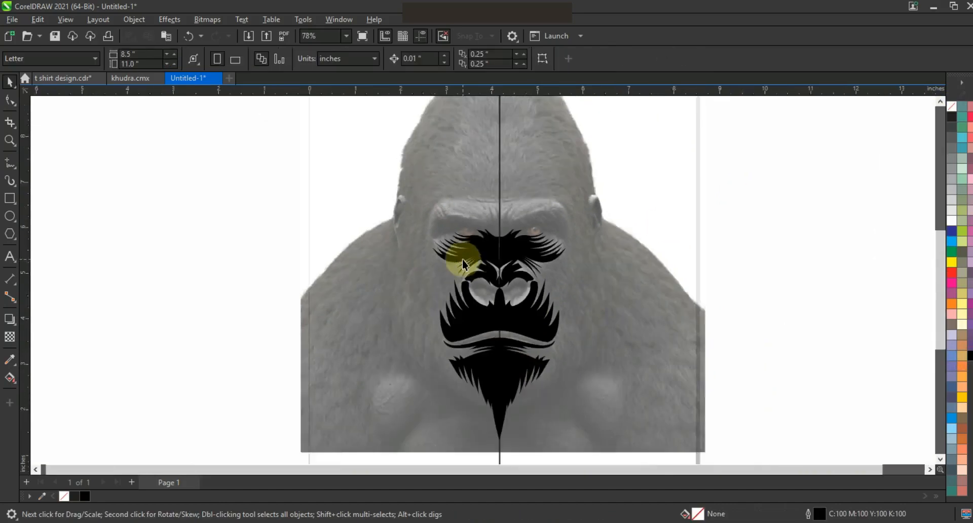
# Step: Select all parts of the coloured gorilla face on the black square and remove their outlines
pyautogui.scroll(-1, 462, 260)
pyautogui.moveTo(300, 128); pyautogui.dragTo(603, 404)
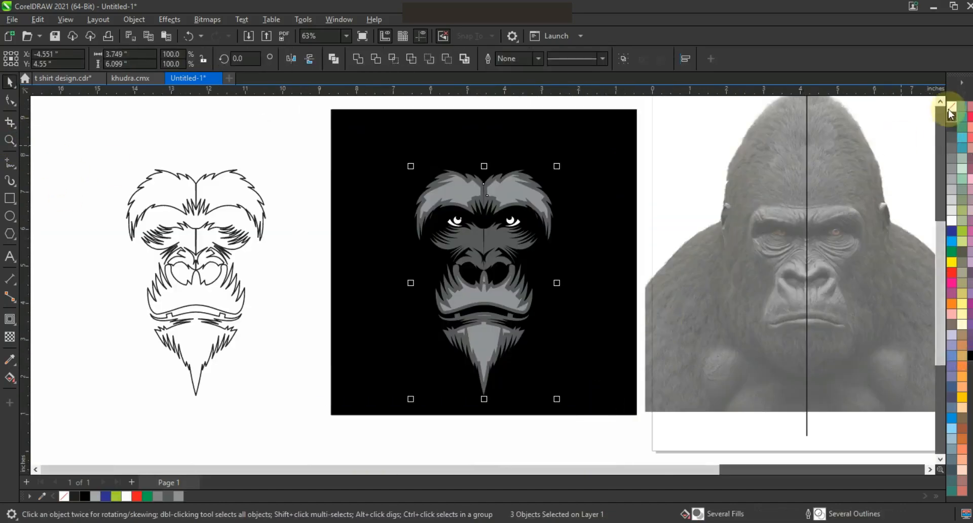
pyautogui.rightClick(950, 108)
pyautogui.click(907, 118)
# Step: Recolour the grey face shapes on the black square with olive-grey tones
pyautogui.click(474, 242)
pyautogui.click(527, 260)
pyautogui.click(951, 147)
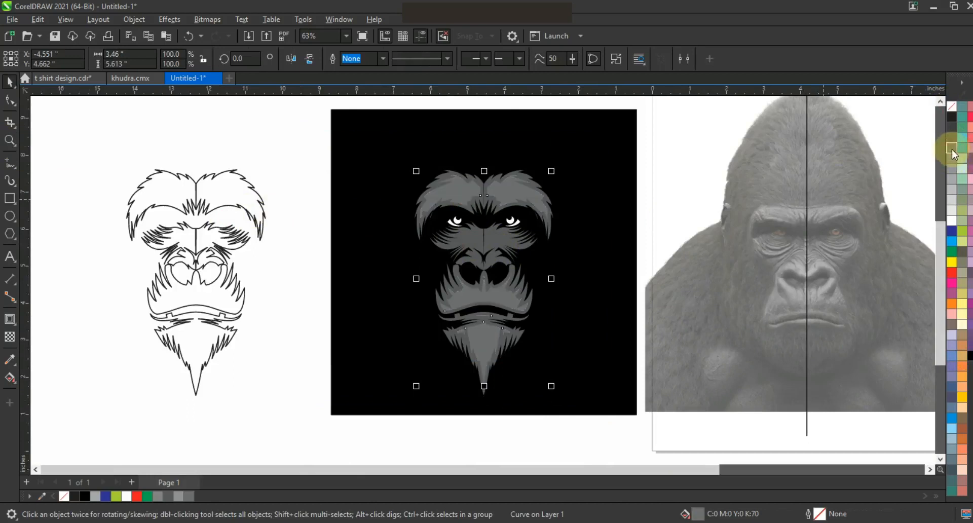
pyautogui.click(541, 225)
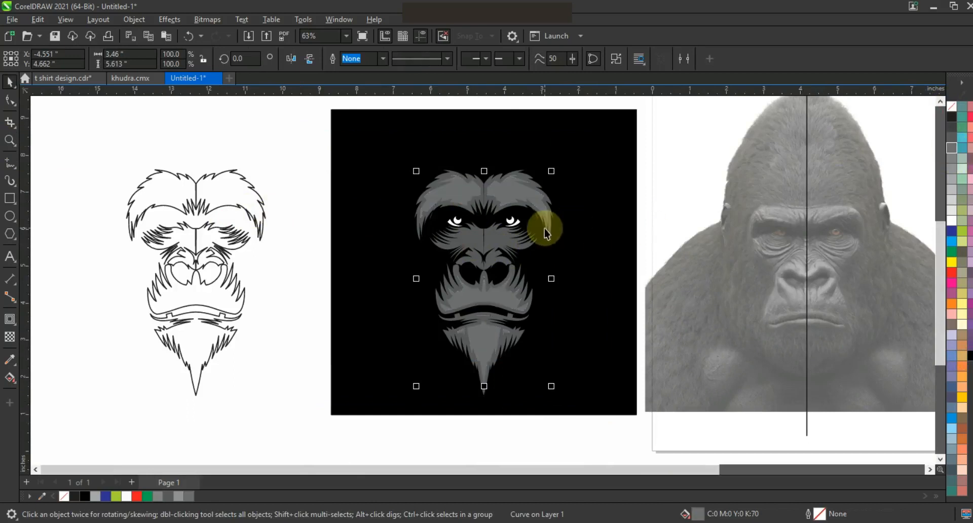
pyautogui.click(962, 256)
# Step: Group the face parts and enlarge the black background square to about 8.5 by 8.5 inches
pyautogui.moveTo(278, 149); pyautogui.dragTo(603, 424)
pyautogui.hotkey('ctrl', 'g')
pyautogui.click(621, 410)
pyautogui.moveTo(635, 134); pyautogui.dragTo(626, 126)
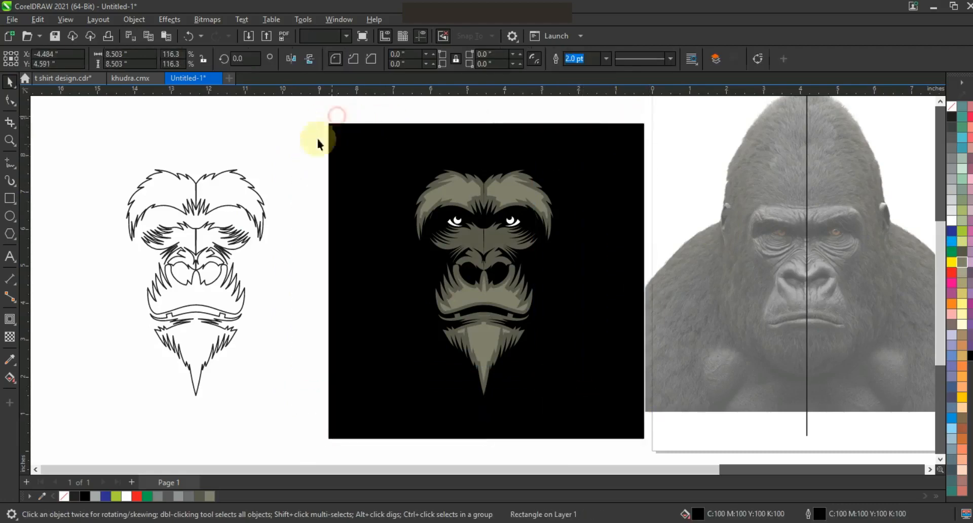
# Step: Scale the face group up to about 104% and shift it slightly down on the black square
pyautogui.press('z')
pyautogui.press('space')
pyautogui.moveTo(284, 124); pyautogui.dragTo(604, 421)
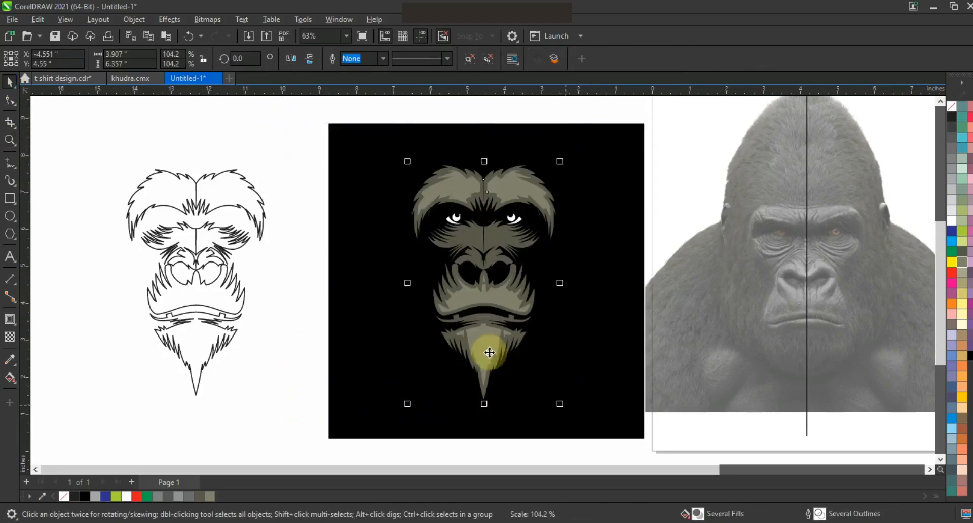
pyautogui.click(278, 311)
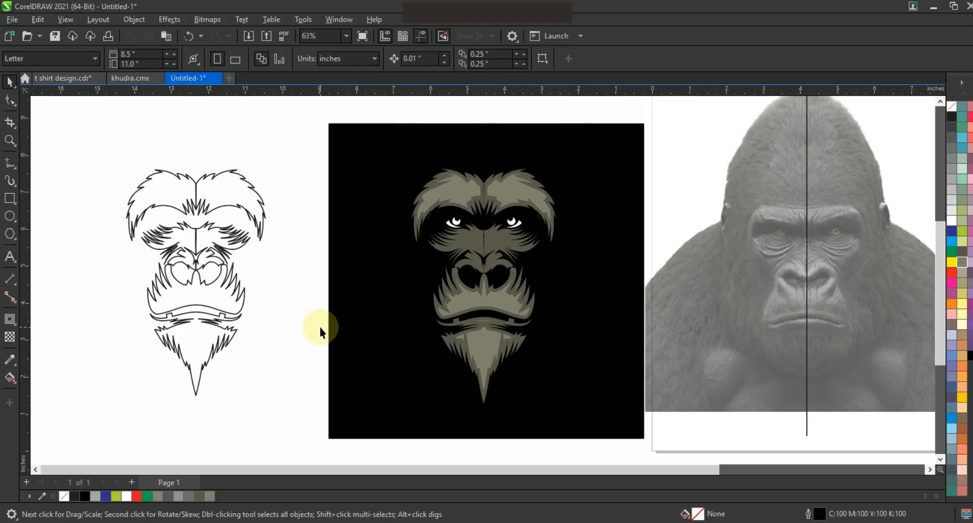
# Step: Examine the finished gorilla face up close and in full-screen preview, and view the whole drawing
pyautogui.click(500, 229)
pyautogui.hotkey('shift', 'F2')
pyautogui.press('F9')
pyautogui.click(773, 258)
pyautogui.scroll(-4, 580, 226)
pyautogui.press('Escape')
pyautogui.doubleClick(10, 140)
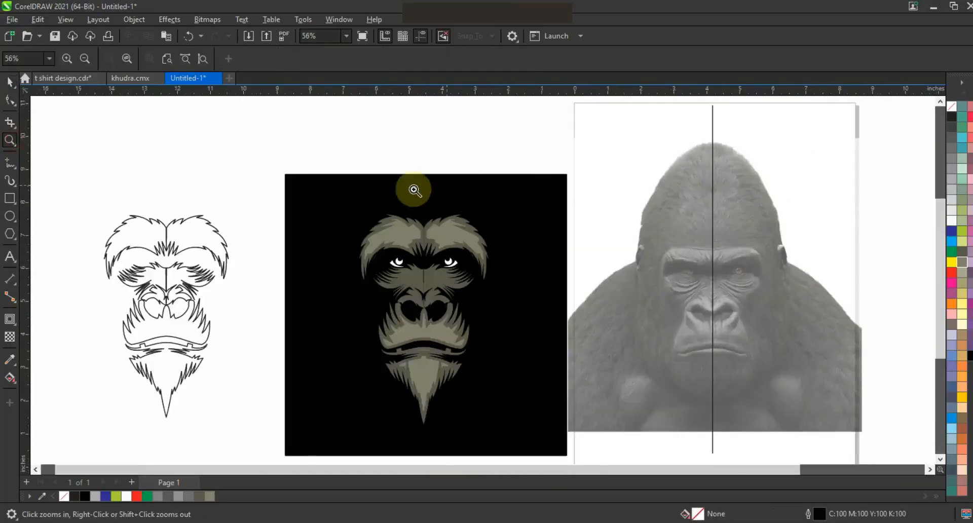